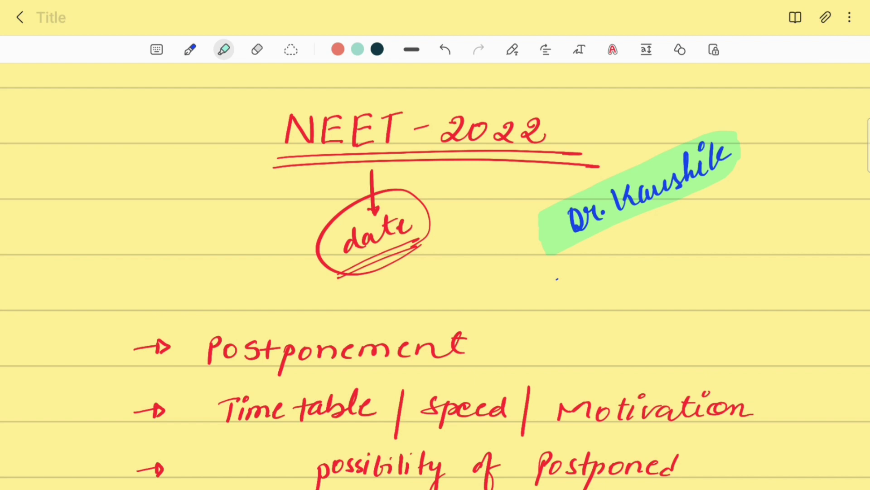
scroll(435, 272, "down", 1)
scroll(435, 273, "down", 2)
scroll(435, 272, "down", 1)
scroll(436, 272, "down", 1)
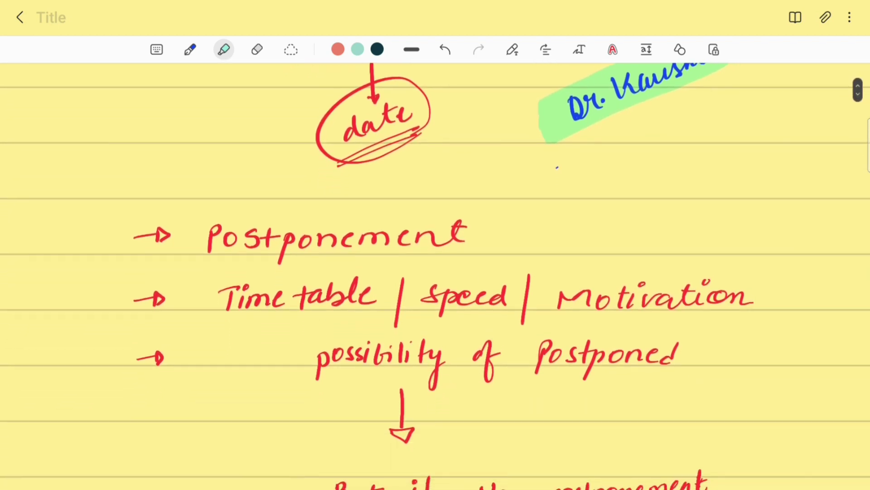
Highlight the words speed, Time table and Motivation in green on the second bullet line
mouse_move(412, 284)
left_mouse_down()
mouse_move(513, 296)
mouse_move(408, 307)
mouse_move(512, 310)
left_mouse_up()
mouse_move(201, 286)
left_mouse_down()
mouse_move(339, 282)
mouse_move(239, 296)
mouse_move(312, 310)
mouse_move(376, 303)
left_mouse_up()
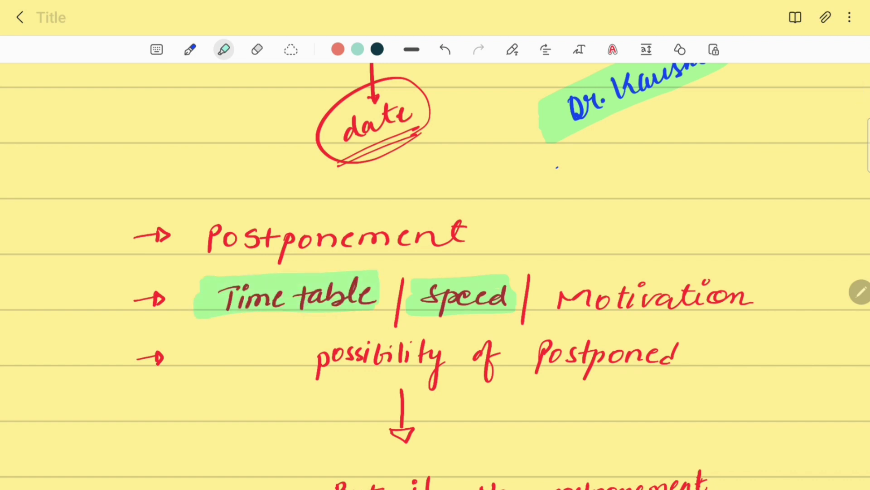
mouse_move(542, 306)
left_mouse_down()
mouse_move(750, 304)
mouse_move(538, 289)
mouse_move(758, 286)
left_mouse_up()
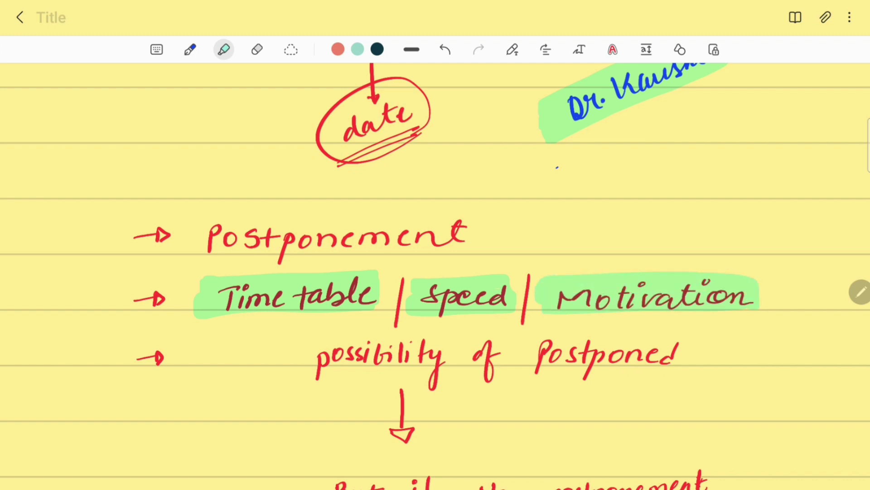
scroll(435, 272, "down", 3)
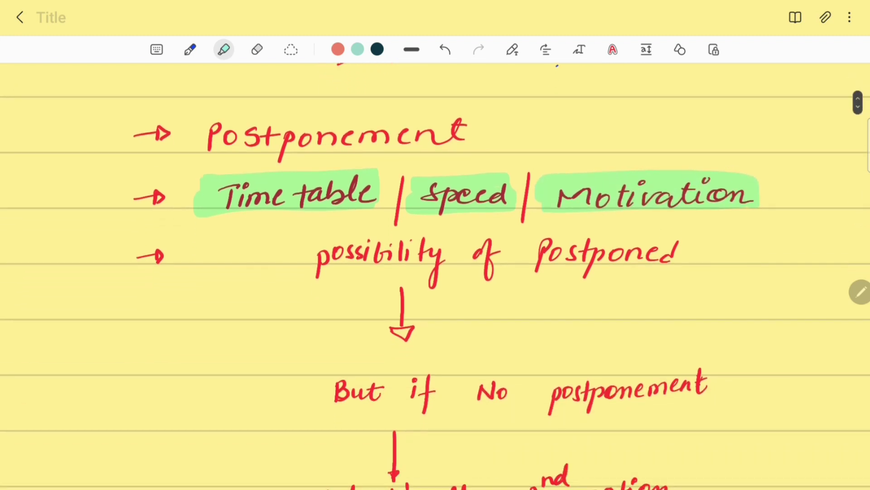
left_click_drag(281, 293, 700, 254)
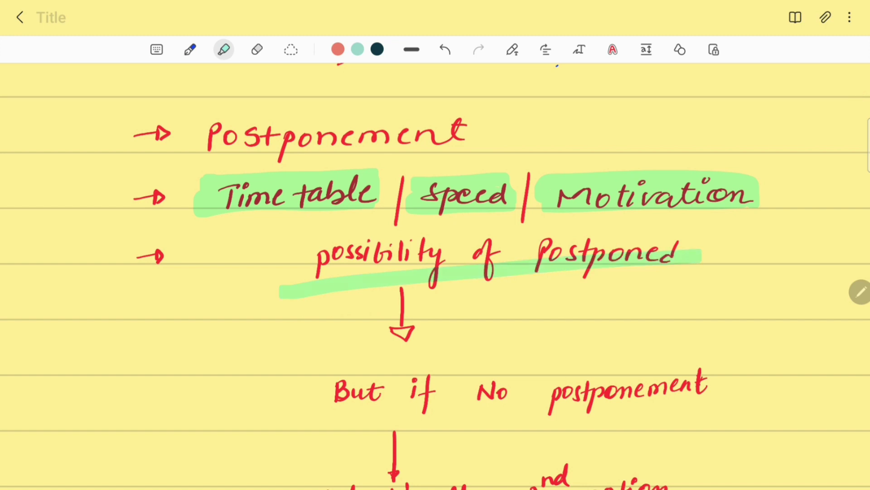
scroll(435, 272, "down", 3)
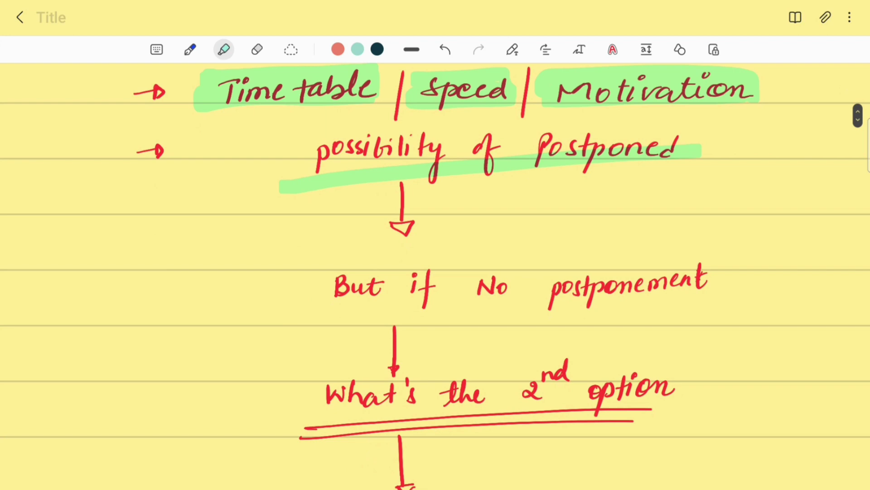
Draw green highlight strokes under What's the 2nd option and But if No postponement
left_click_drag(307, 429, 661, 405)
left_click_drag(319, 319, 707, 294)
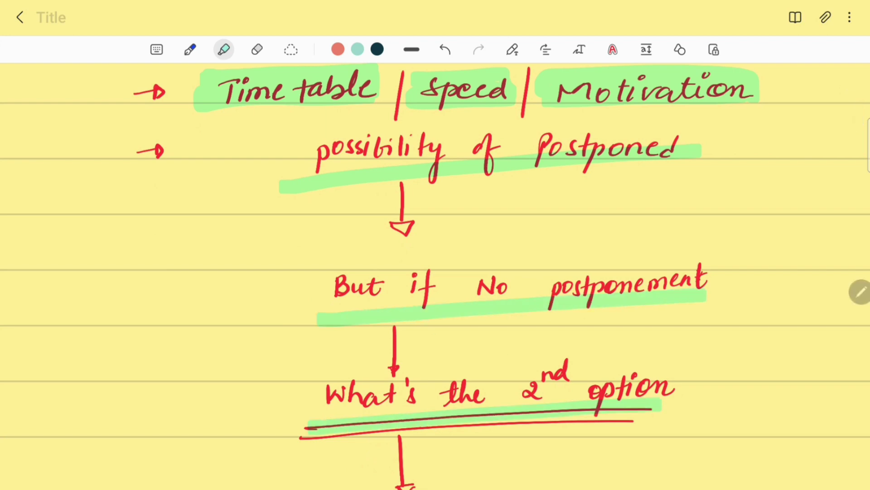
scroll(435, 276, "down", 4)
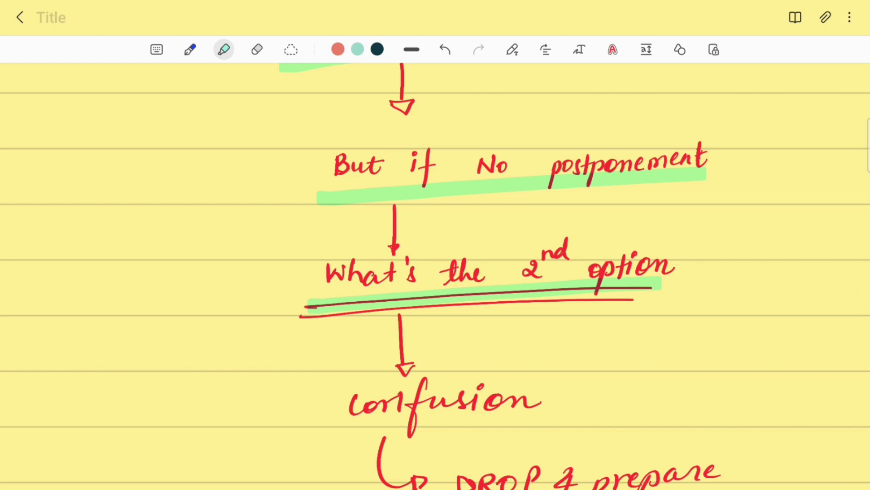
Loop and fill confusion solid green, then paint a green band across DROP 4 prepare
mouse_move(331, 423)
left_mouse_down()
mouse_move(354, 428)
mouse_move(563, 398)
mouse_move(393, 368)
mouse_move(336, 411)
left_mouse_up()
mouse_move(422, 401)
left_mouse_down()
mouse_move(544, 391)
mouse_move(360, 384)
mouse_move(350, 412)
mouse_move(476, 408)
left_mouse_up()
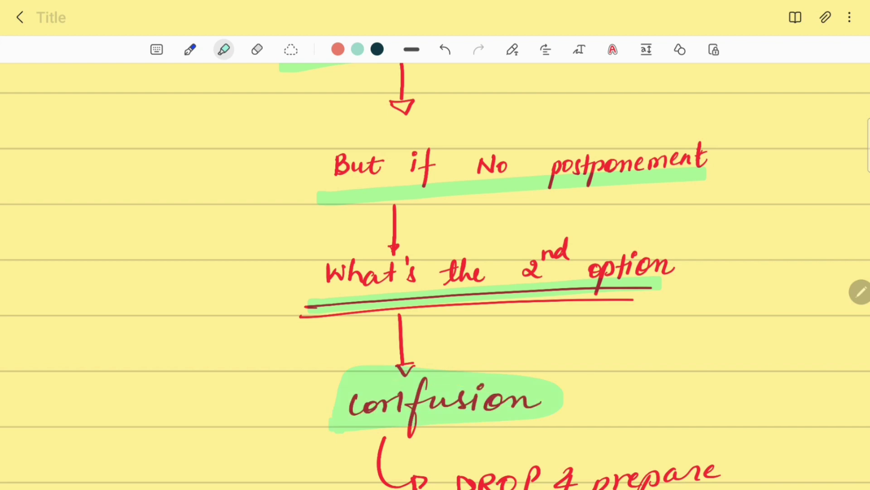
scroll(435, 272, "down", 3)
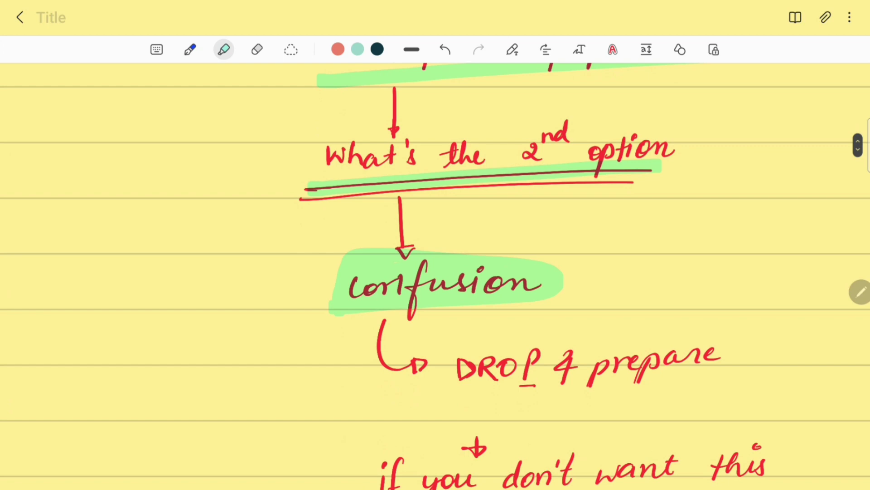
mouse_move(446, 326)
left_mouse_down()
mouse_move(726, 309)
mouse_move(448, 343)
left_mouse_up()
left_click_drag(726, 343, 449, 350)
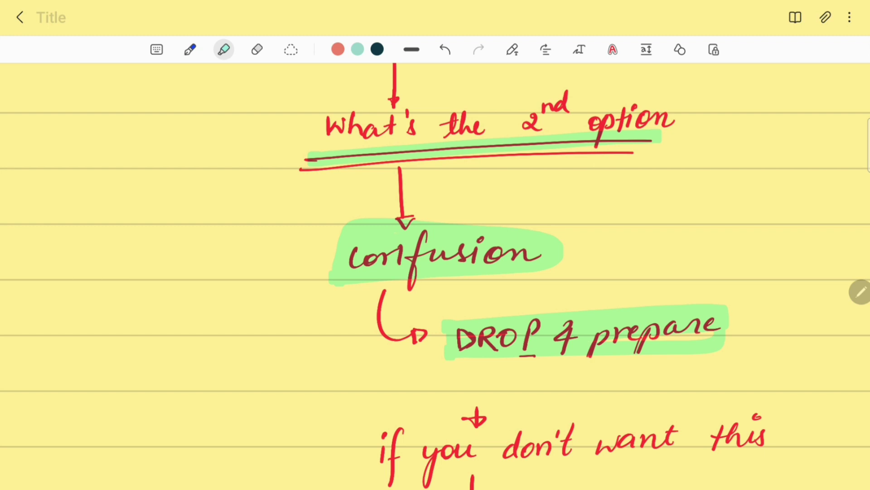
scroll(436, 272, "down", 2)
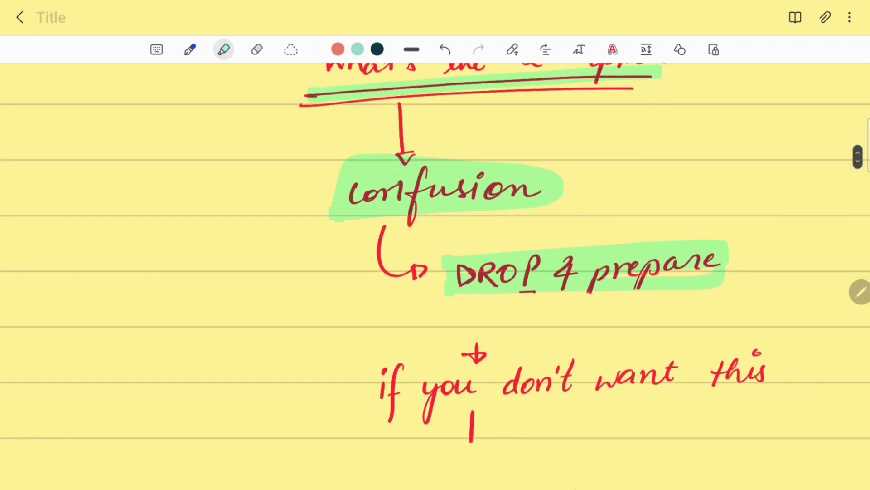
scroll(435, 272, "down", 2)
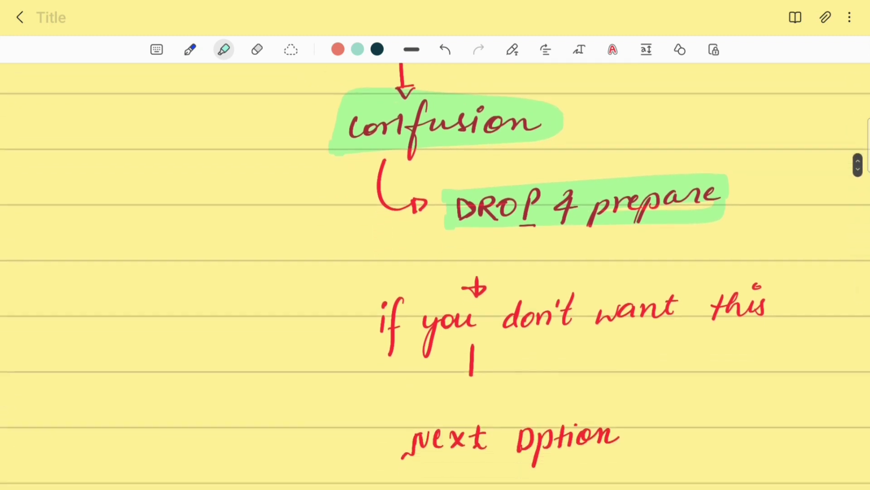
scroll(436, 272, "down", 5)
Highlight next Option in green and underline Don't think about the date and give your 100%
mouse_move(389, 294)
left_mouse_down()
mouse_move(632, 290)
mouse_move(385, 309)
mouse_move(625, 315)
left_mouse_up()
scroll(436, 272, "down", 6)
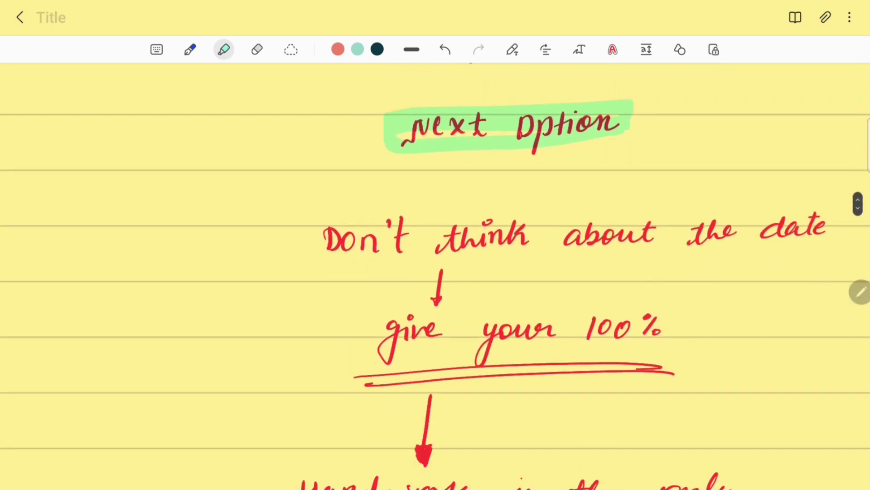
left_click_drag(301, 267, 820, 236)
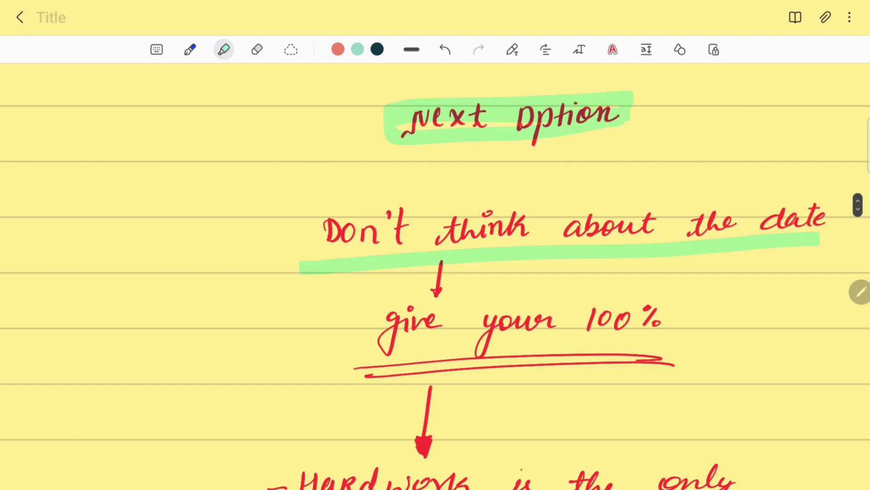
left_click_drag(351, 371, 678, 350)
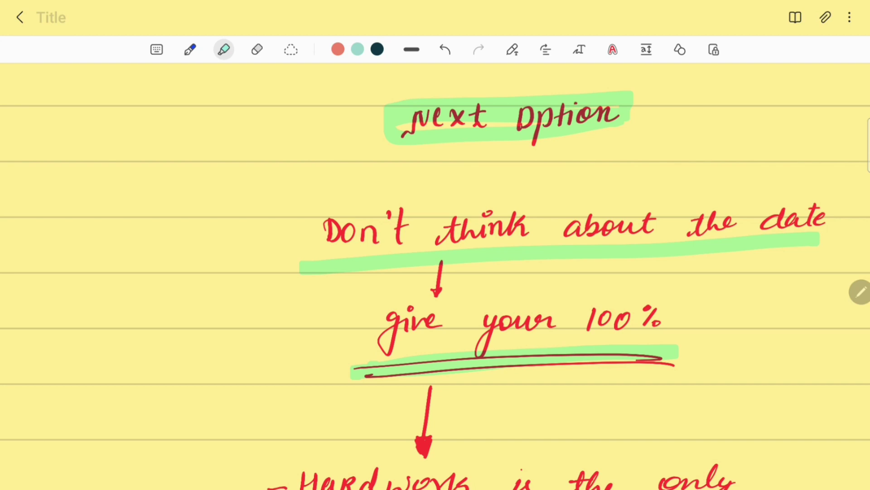
scroll(435, 272, "down", 5)
left_click_drag(289, 347, 734, 338)
Highlight under only and Solution, then draw green ticks in the margin and beside Hardwork
left_click_drag(439, 393, 605, 390)
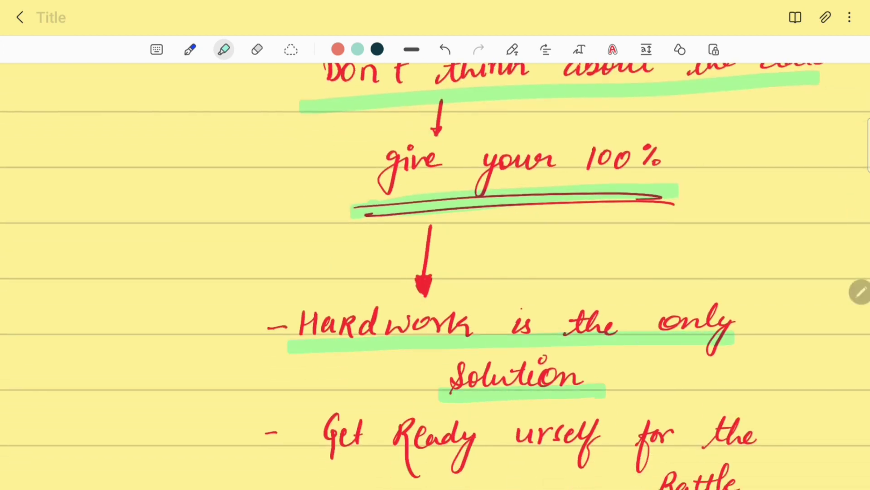
left_click_drag(100, 291, 240, 228)
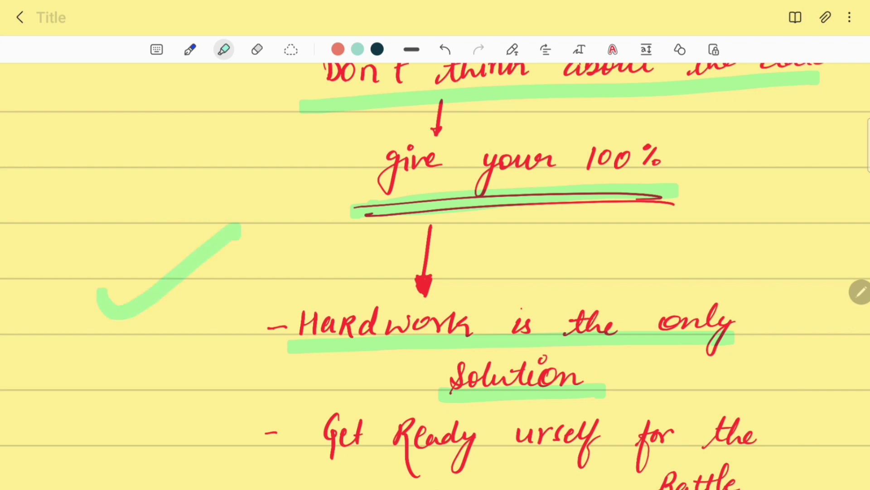
mouse_move(207, 320)
left_mouse_down()
mouse_move(253, 315)
mouse_move(331, 270)
left_mouse_up()
mouse_move(207, 343)
left_mouse_down()
mouse_move(224, 352)
mouse_move(367, 260)
left_mouse_up()
Highlight the word Hardwork and underline Get Ready ursef for the Battle in green
mouse_move(297, 315)
left_mouse_down()
mouse_move(412, 308)
mouse_move(481, 318)
left_mouse_up()
left_click_drag(481, 318, 294, 330)
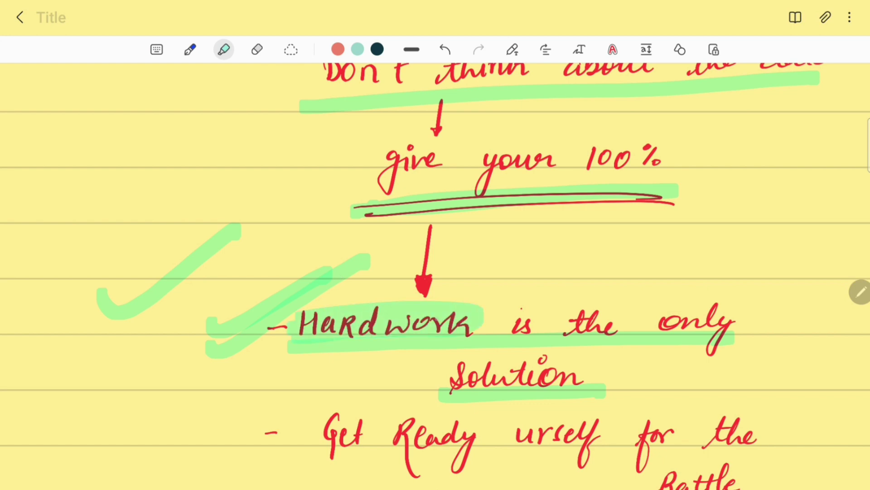
scroll(435, 272, "down", 4)
left_click_drag(310, 344, 781, 327)
left_click_drag(619, 383, 755, 383)
Circle 100% in green and add green ticks to its left
mouse_move(431, 404)
left_mouse_down()
mouse_move(496, 416)
mouse_move(408, 469)
left_mouse_up()
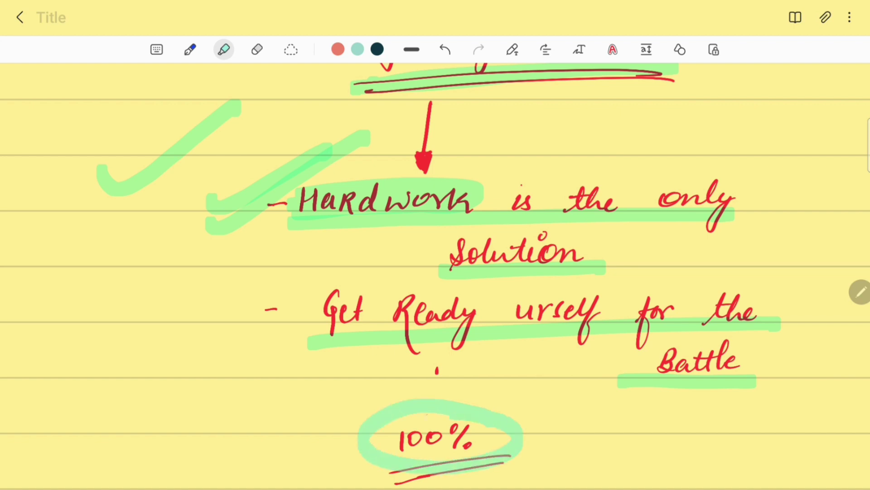
left_click_drag(231, 389, 367, 346)
left_click_drag(232, 408, 387, 348)
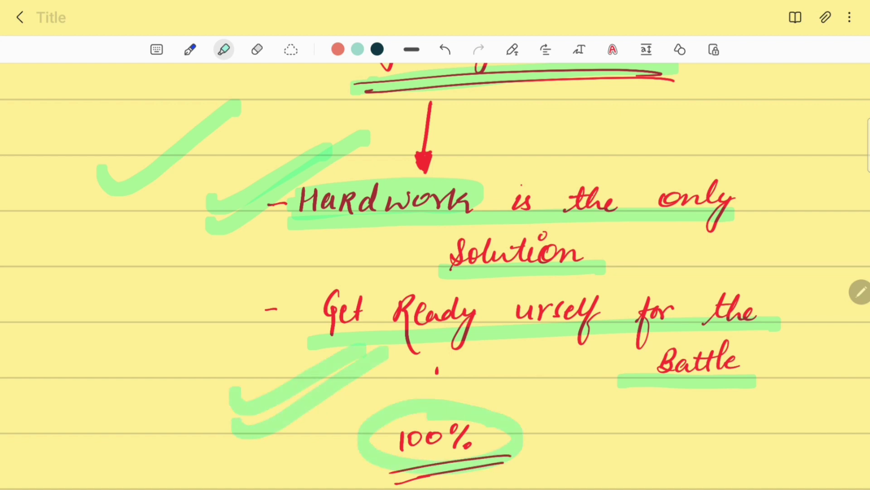